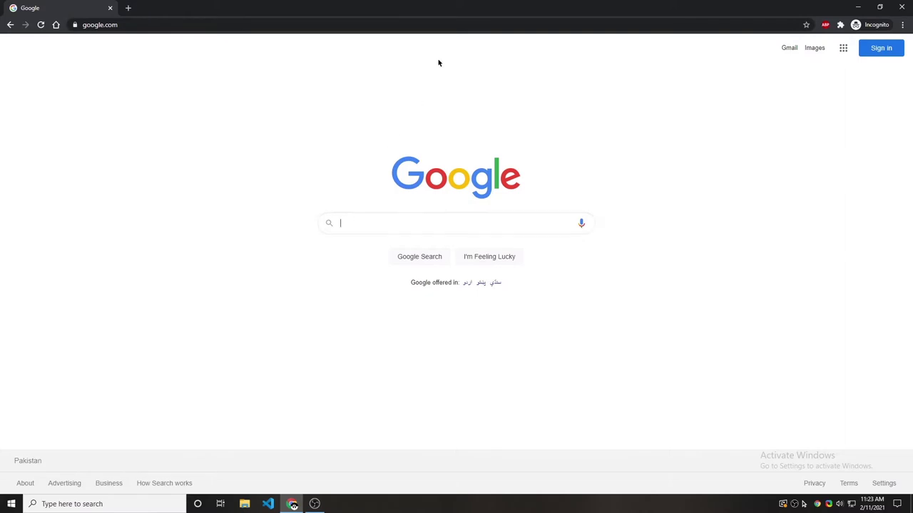
# Search the web for 'sharex download'
pyautogui.click(458, 26)
pyautogui.write('sharex download')
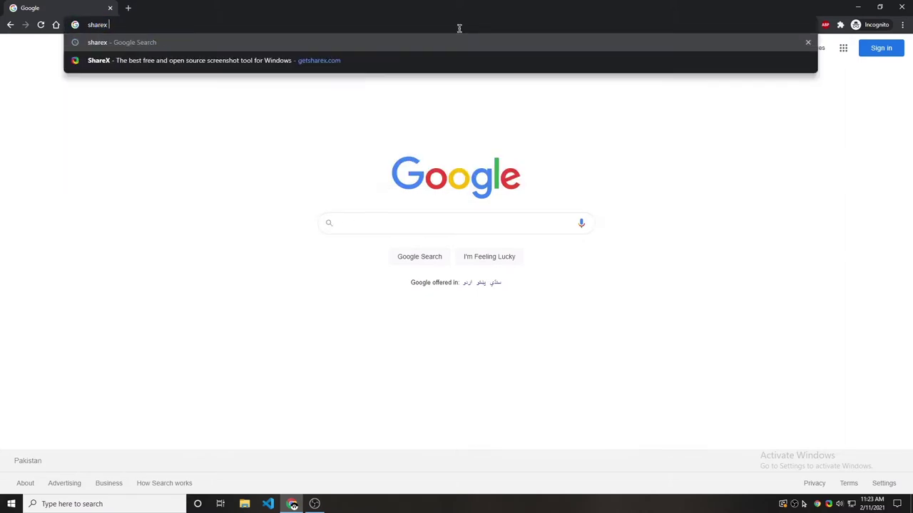
pyautogui.press('Return')
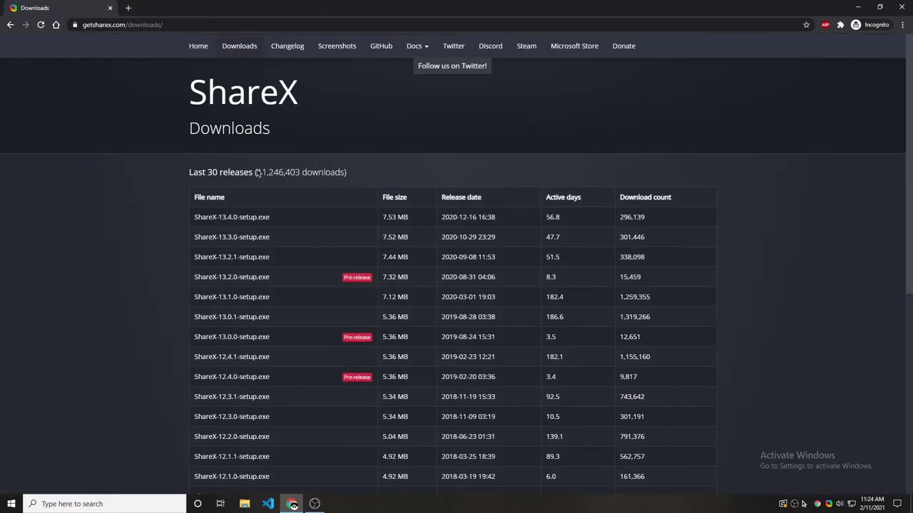
# Download ShareX-13.4.0-setup.exe from its GitHub release page and run the installer
pyautogui.click(260, 217)
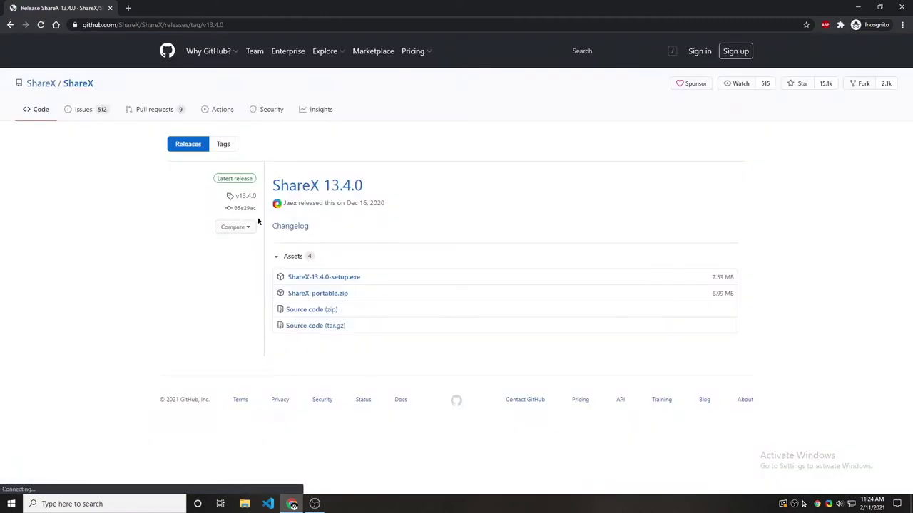
pyautogui.click(350, 279)
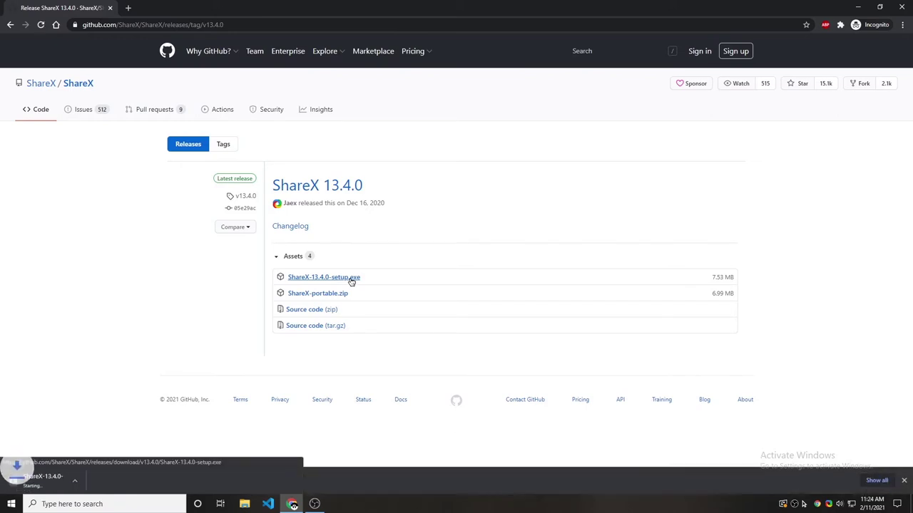
pyautogui.click(57, 482)
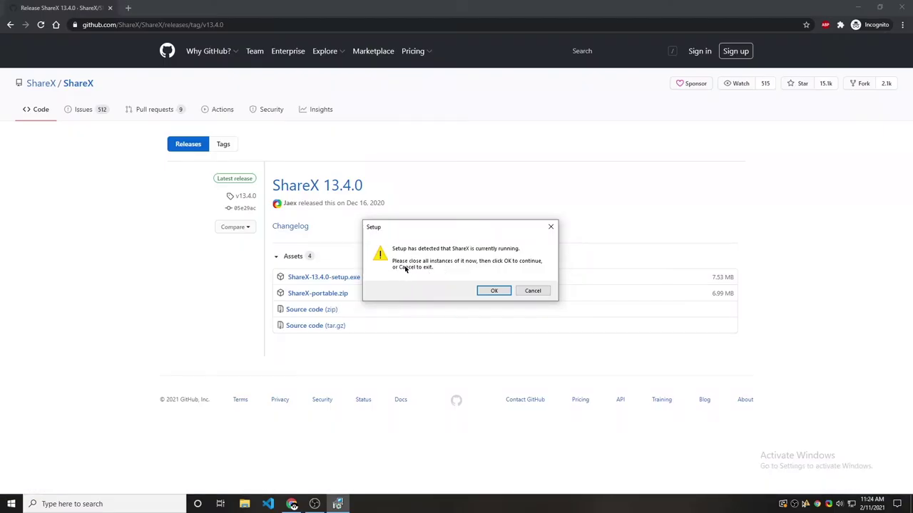
# Cancel ShareX Setup because ShareX is already running
pyautogui.click(532, 291)
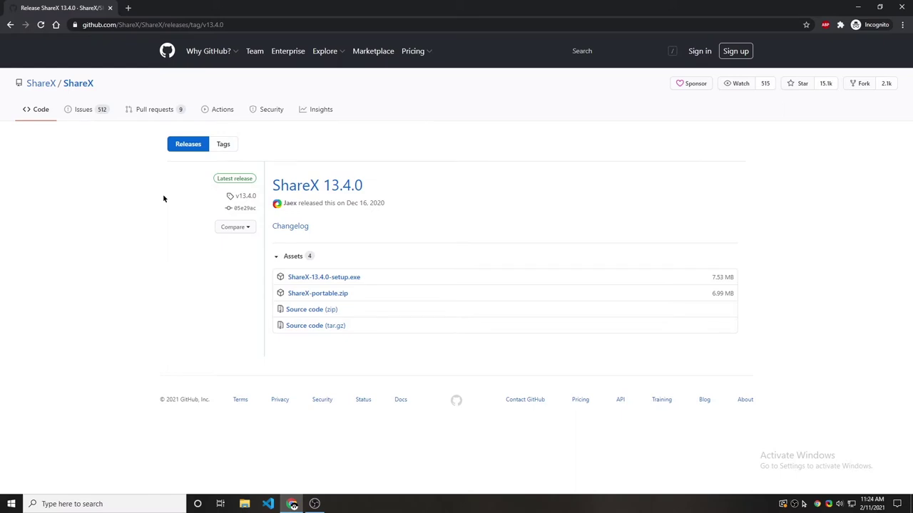
# Capture a region screenshot covering the ShareX 13.4.0 release area of the GitHub page
pyautogui.press('ctrl+Print')
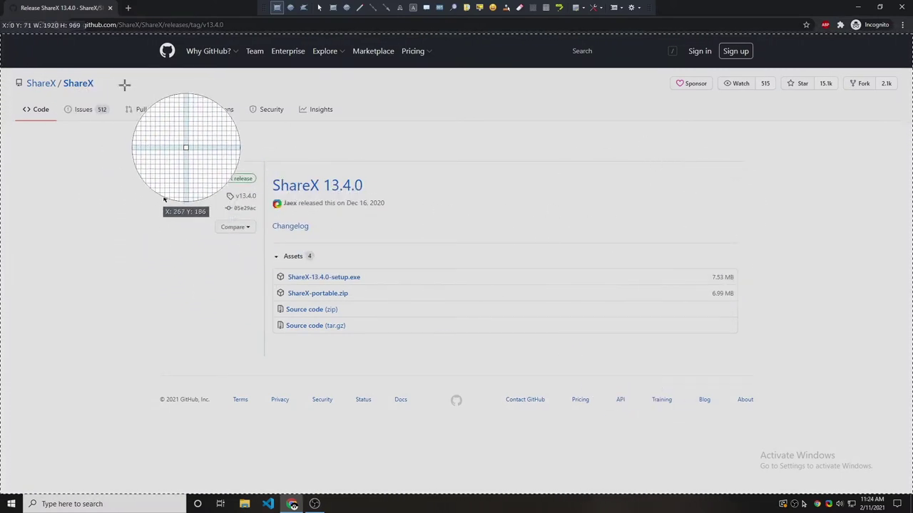
pyautogui.moveTo(142, 114); pyautogui.dragTo(810, 428)
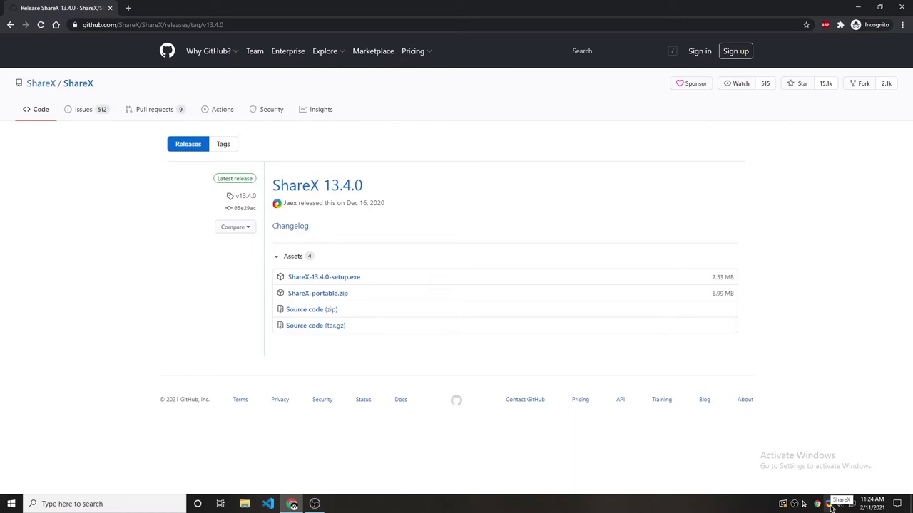
# Open the newest capture from the maximized ShareX window in the Image editor
pyautogui.doubleClick(830, 505)
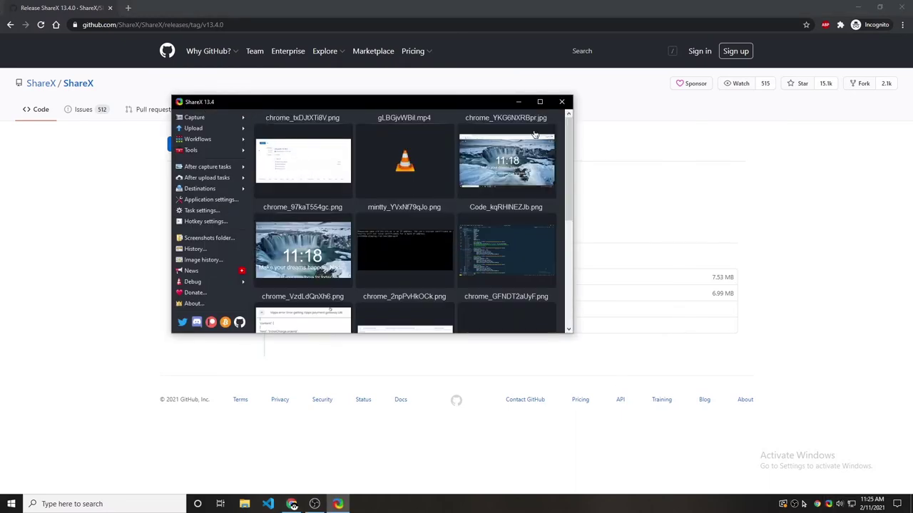
pyautogui.click(540, 101)
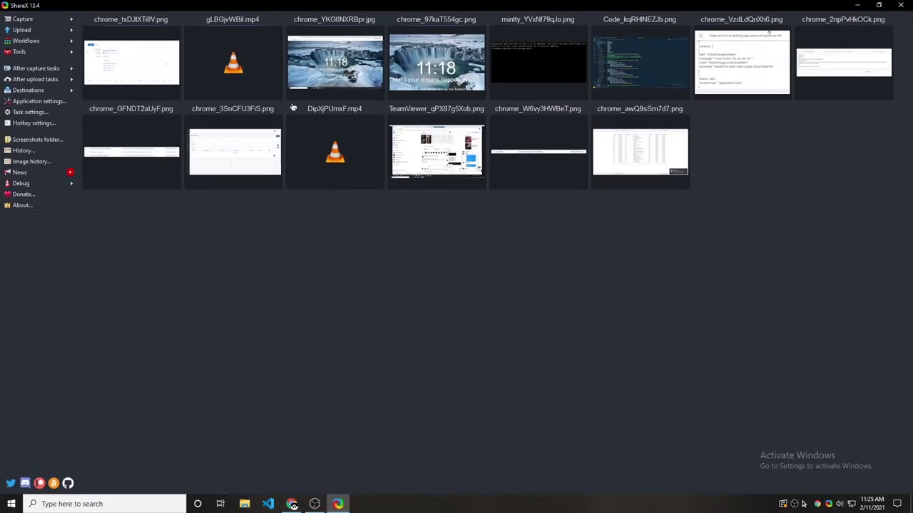
pyautogui.rightClick(119, 60)
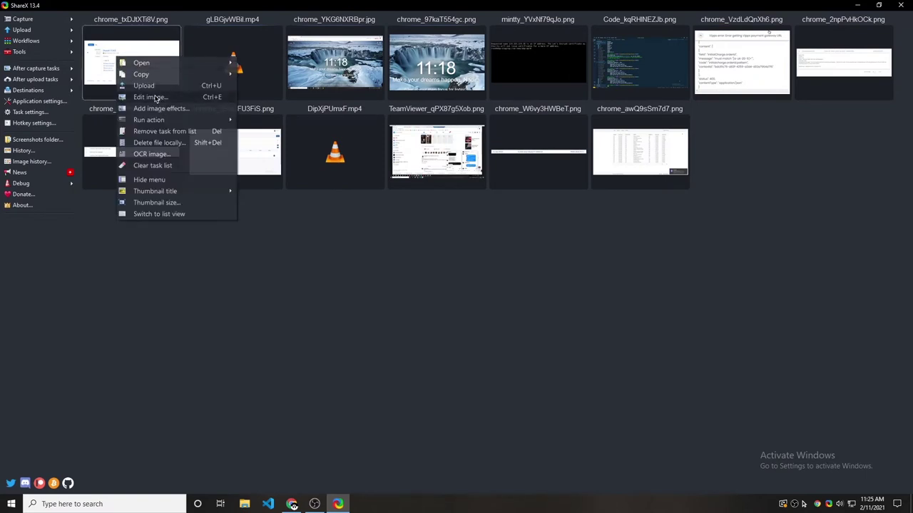
pyautogui.click(150, 97)
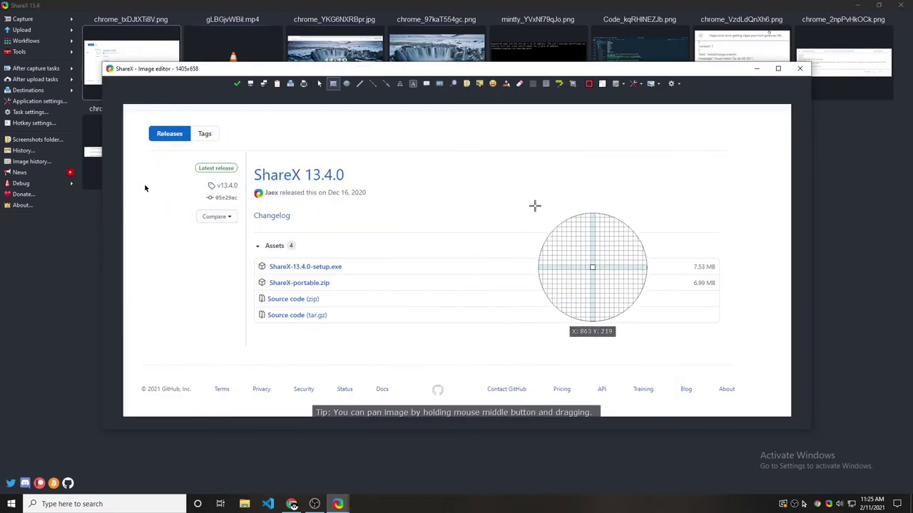
# Browse in File Explorer to Documents > ShareX > Screenshots > 2021-02
pyautogui.click(244, 504)
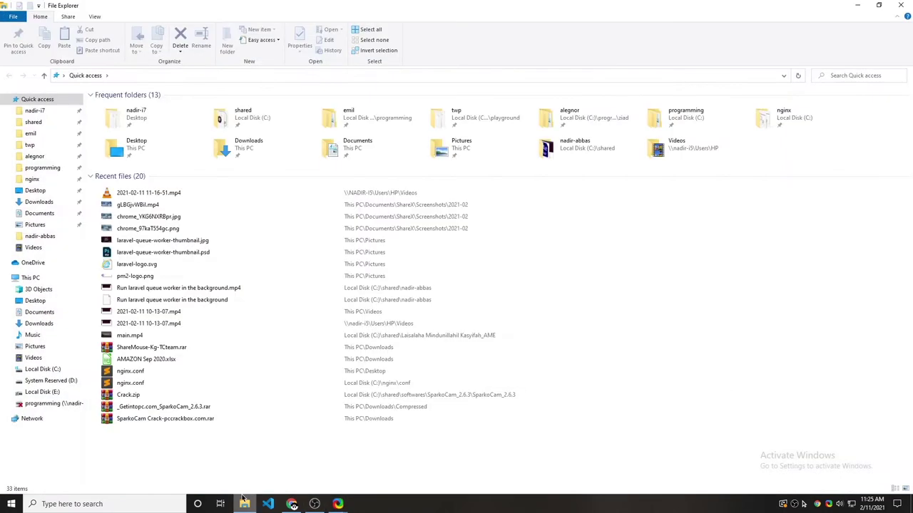
pyautogui.click(40, 213)
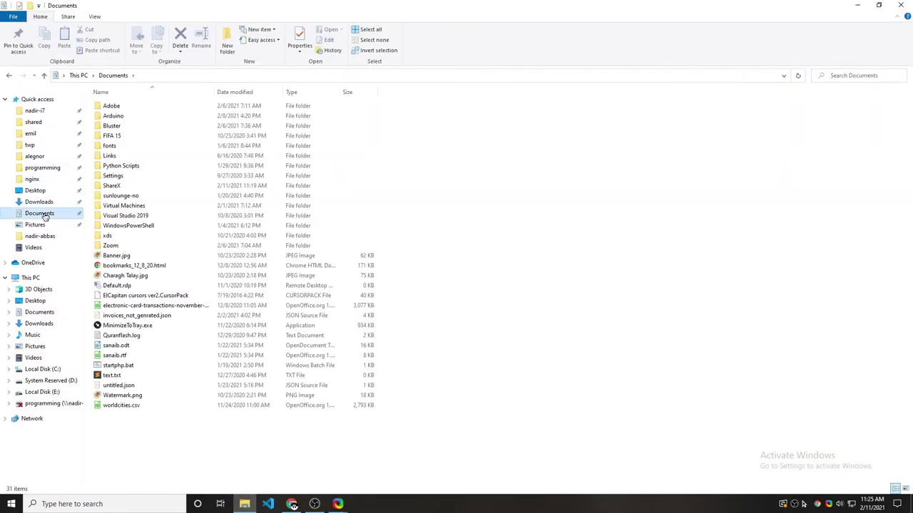
pyautogui.doubleClick(111, 186)
pyautogui.doubleClick(113, 136)
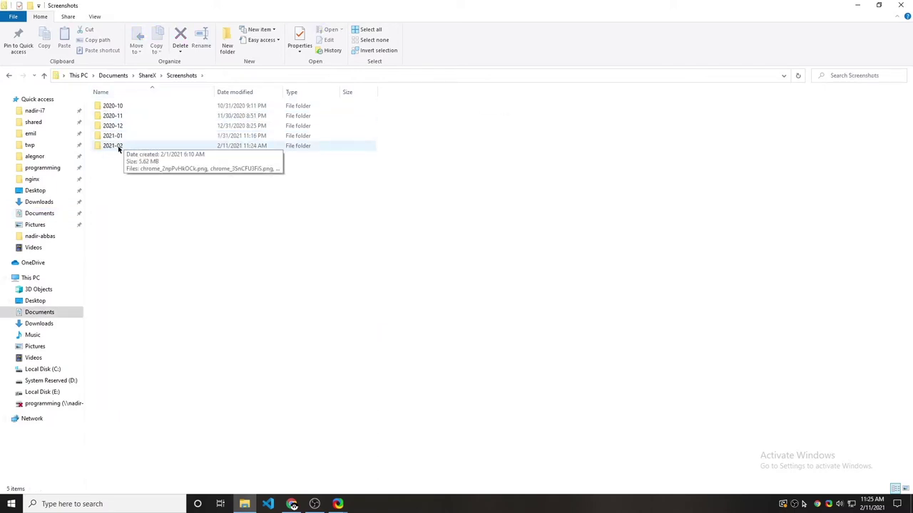
pyautogui.doubleClick(114, 146)
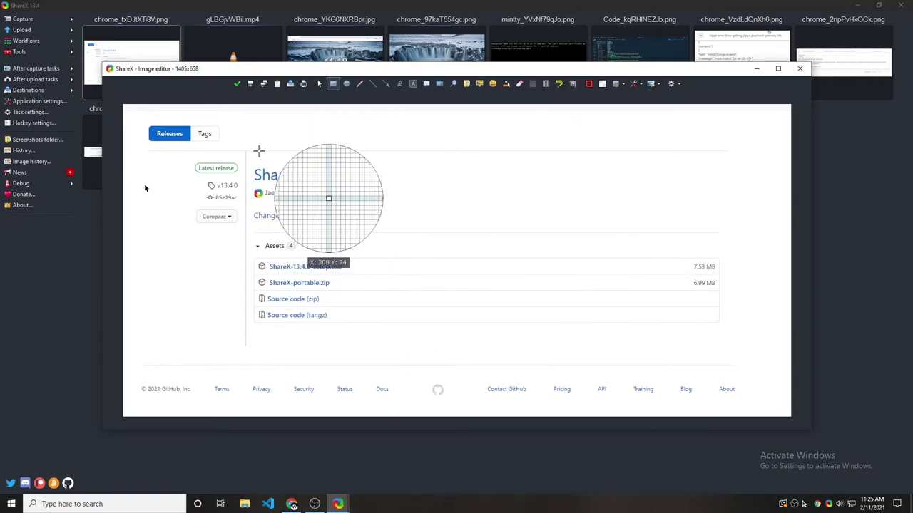
# Draw a red arrow beside the ShareX 13.4.0 title, discarding a trial rectangle
pyautogui.moveTo(241, 149); pyautogui.dragTo(761, 336)
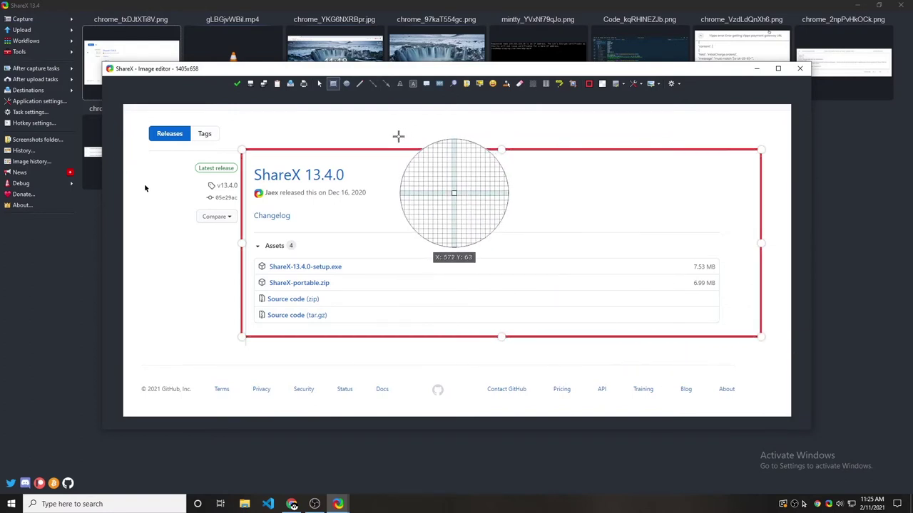
pyautogui.rightClick(482, 193)
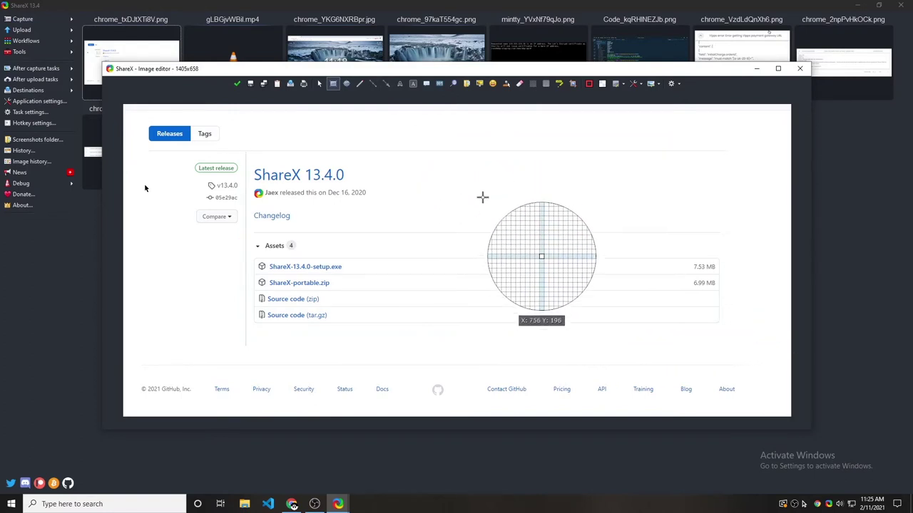
pyautogui.click(386, 84)
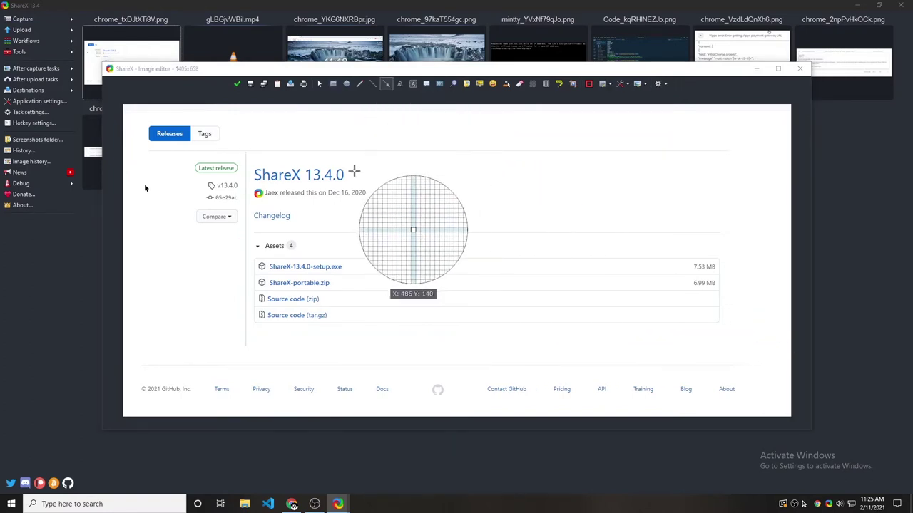
pyautogui.moveTo(353, 171)
pyautogui.mouseDown()
pyautogui.moveTo(455, 146)
pyautogui.moveTo(387, 204)
pyautogui.moveTo(278, 225)
pyautogui.moveTo(272, 184)
pyautogui.mouseUp()
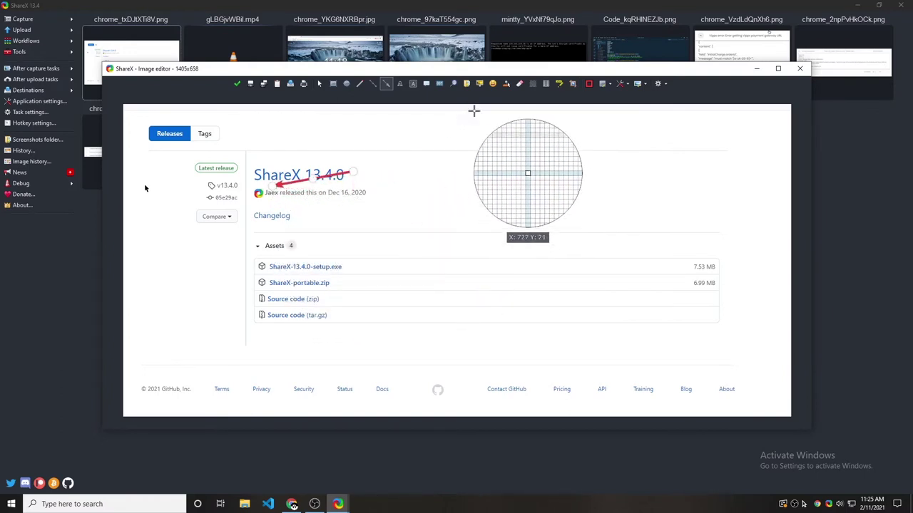
# Blur the release title and the downloadable asset rows
pyautogui.click(533, 84)
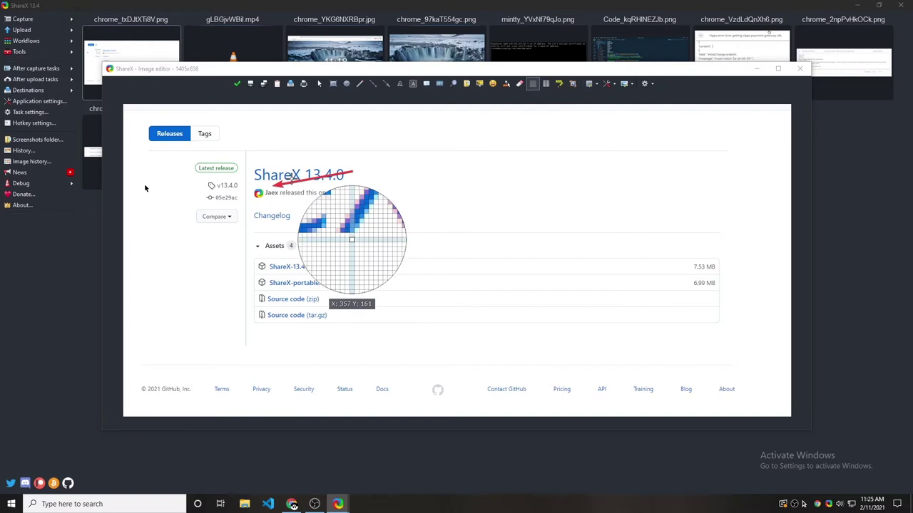
pyautogui.moveTo(255, 165); pyautogui.dragTo(348, 184)
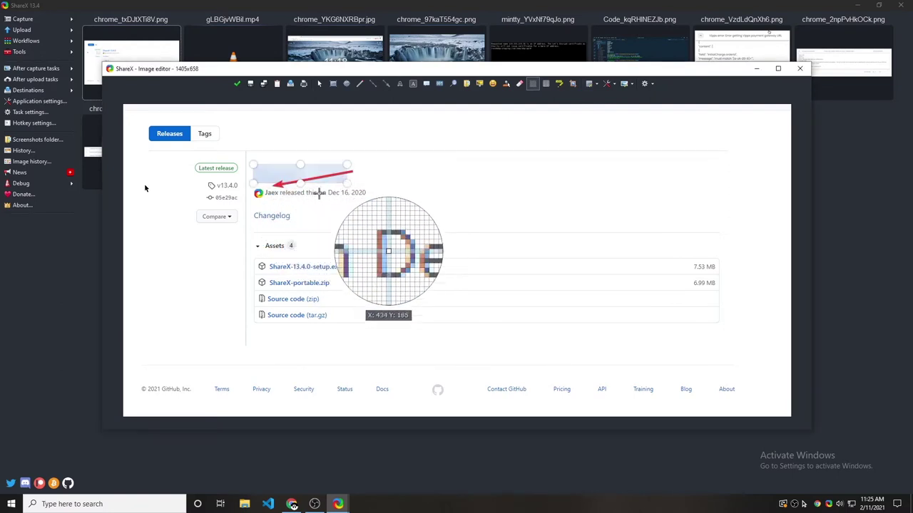
pyautogui.moveTo(255, 257); pyautogui.dragTo(362, 322)
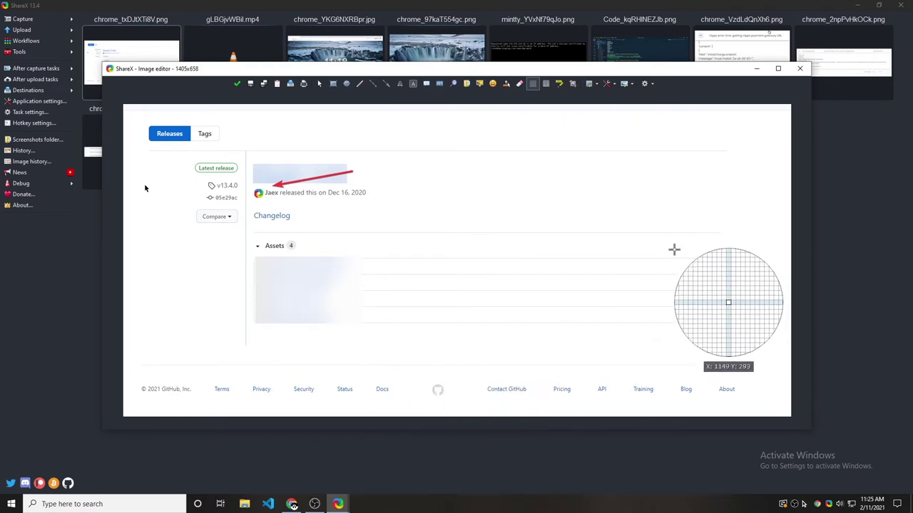
pyautogui.moveTo(674, 249); pyautogui.dragTo(726, 298)
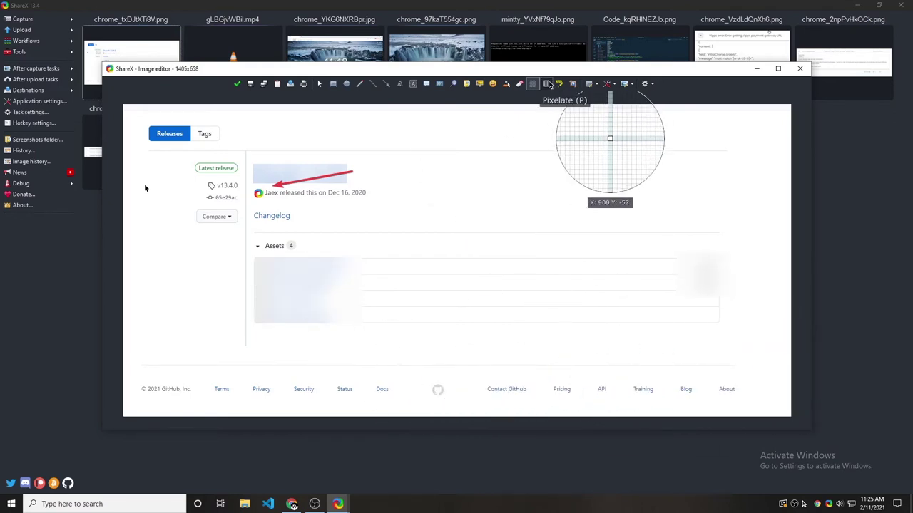
pyautogui.click(492, 84)
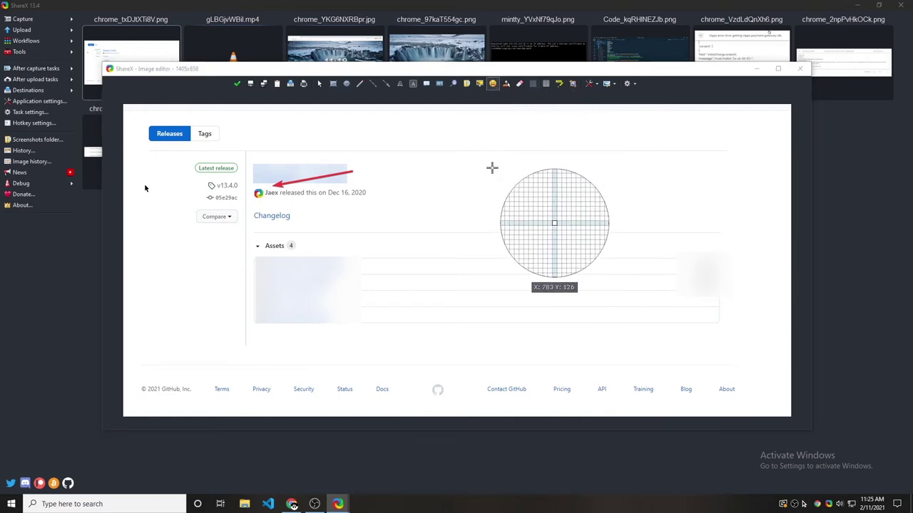
# Place a yellow blob emoji sticker above the red arrow
pyautogui.click(492, 167)
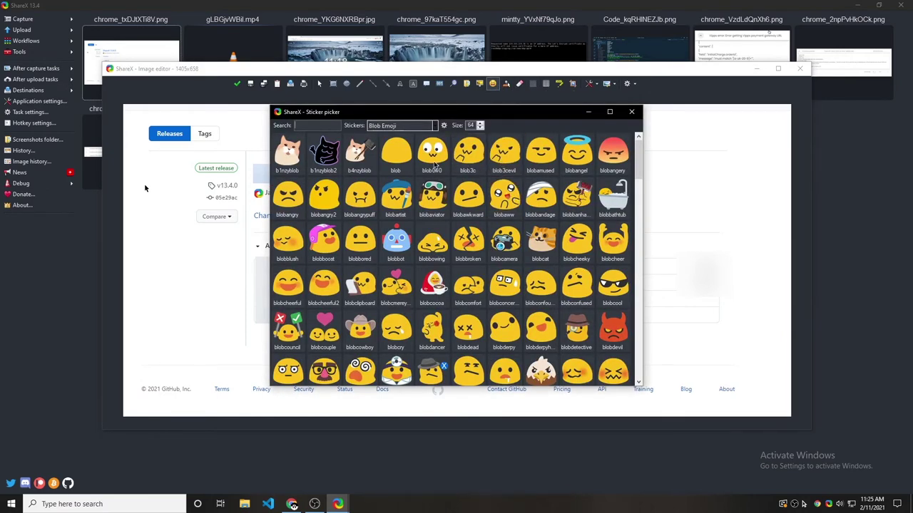
pyautogui.click(360, 196)
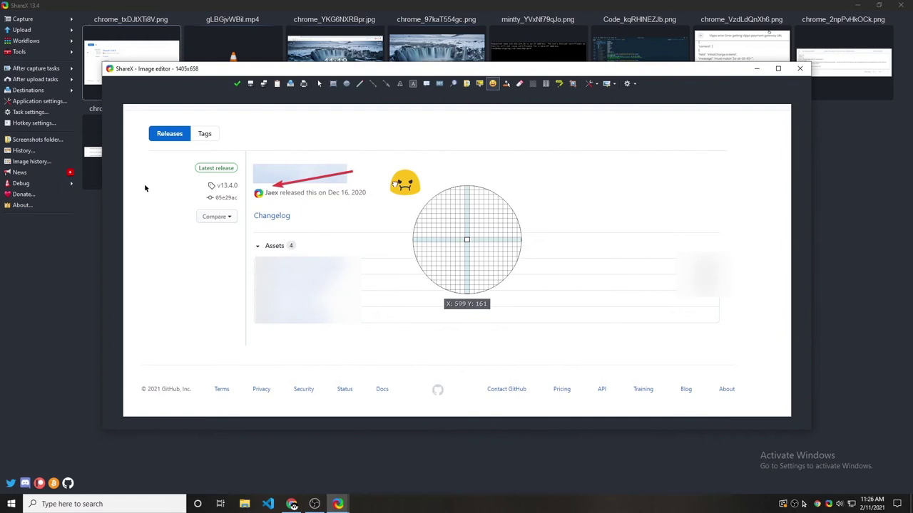
pyautogui.click(269, 153)
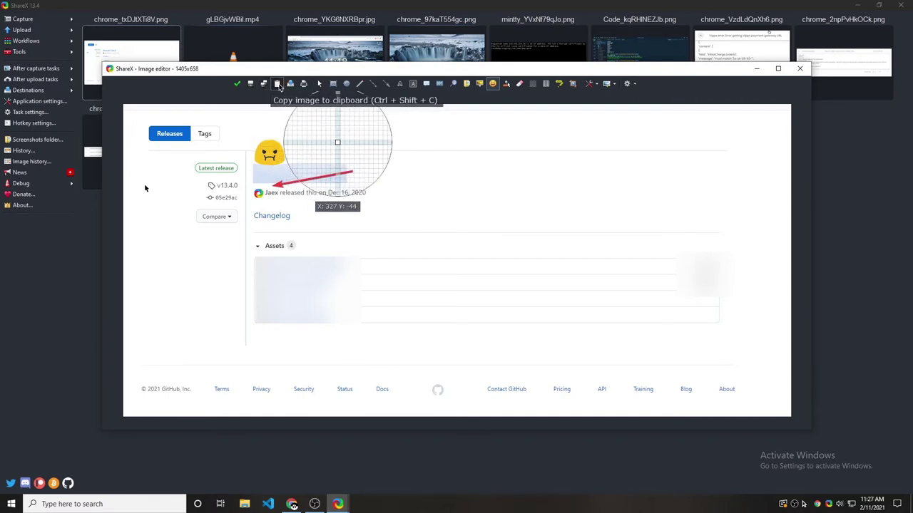
# Copy the annotated screenshot to the clipboard and close the Image editor
pyautogui.click(278, 84)
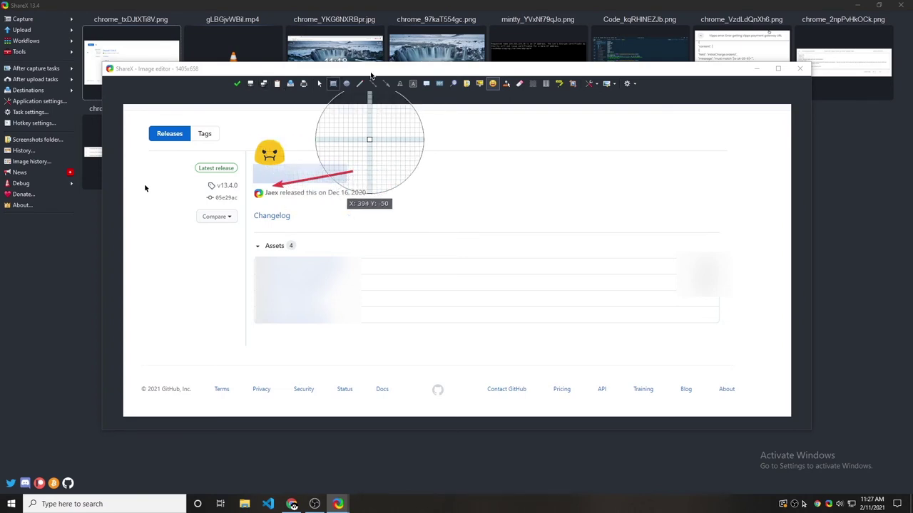
pyautogui.press('Escape')
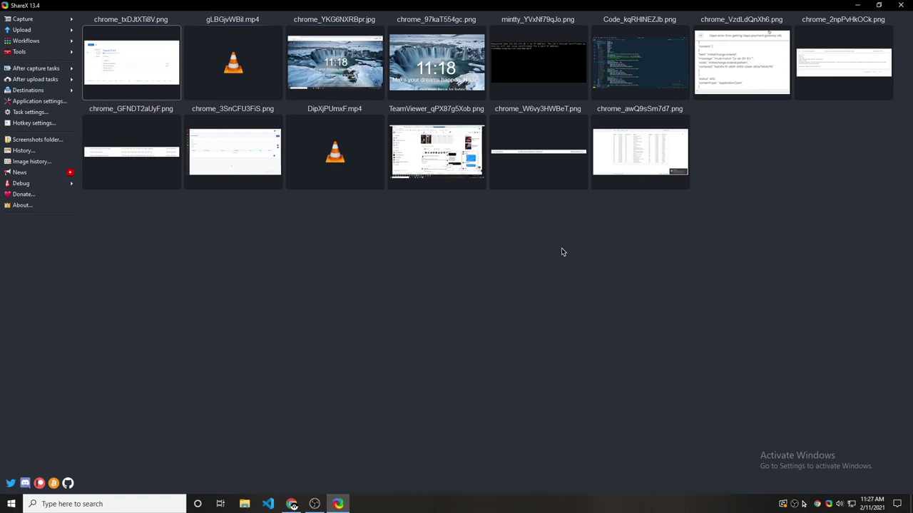
# Take a full-screen capture with Print Screen, then delete it from the history list
pyautogui.press('Print')
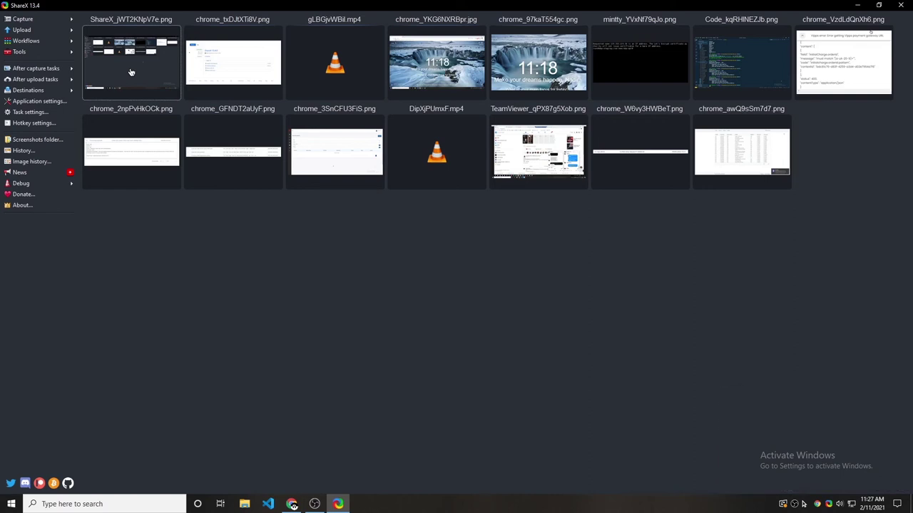
pyautogui.press('Delete')
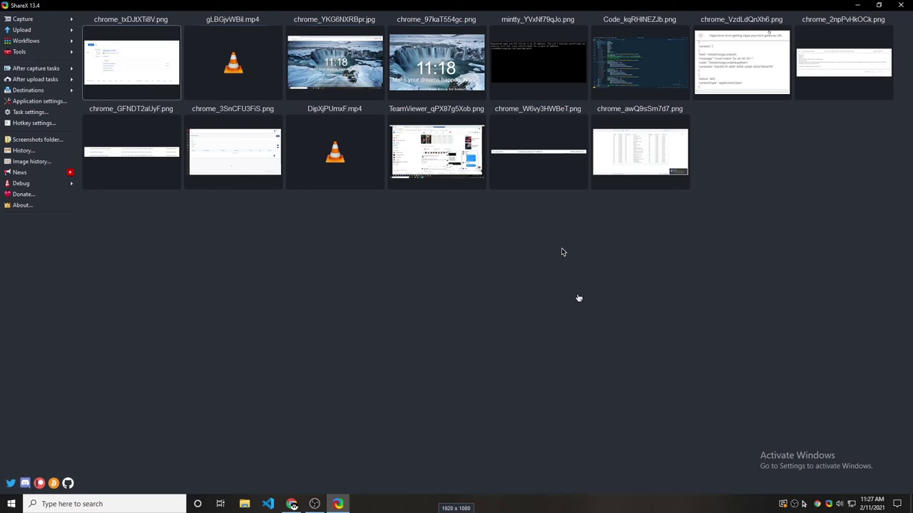
# Record the full screen and stop, saving the 81j4t6GbgC.mp4 recording
pyautogui.press('ctrl+Print')
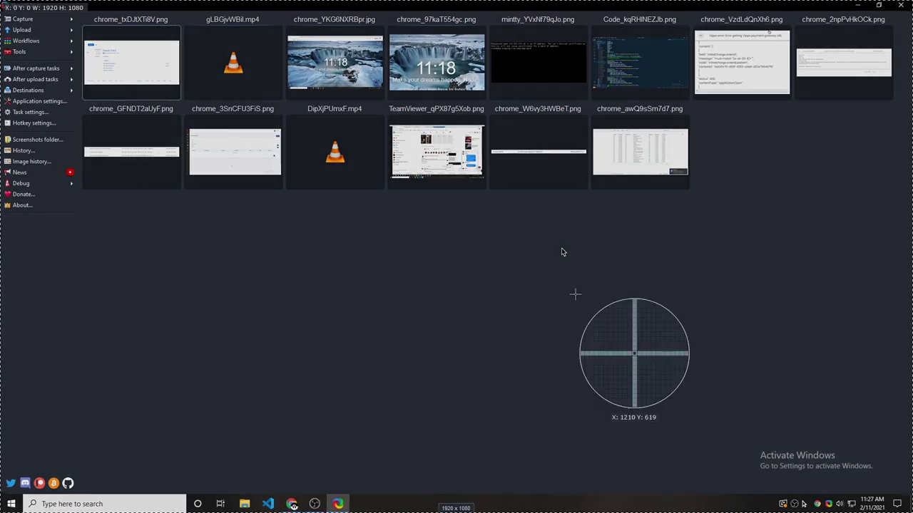
pyautogui.click(579, 296)
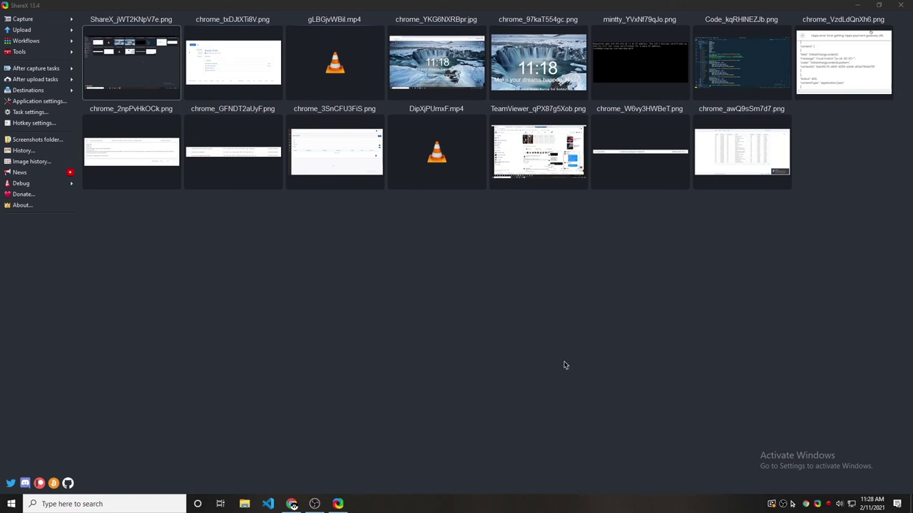
pyautogui.click(827, 509)
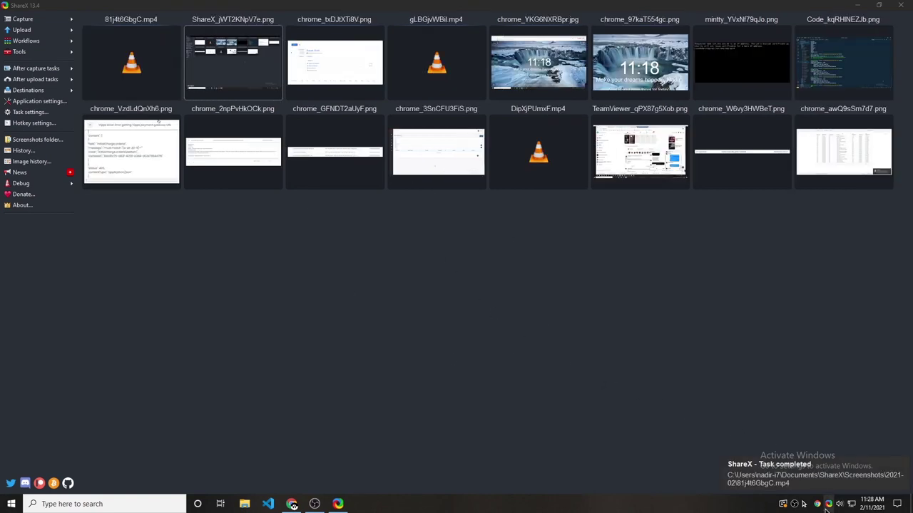
# Play the 81j4t6GbgC.mp4 recording in VLC via its thumbnail's Open > File menu
pyautogui.click(148, 56)
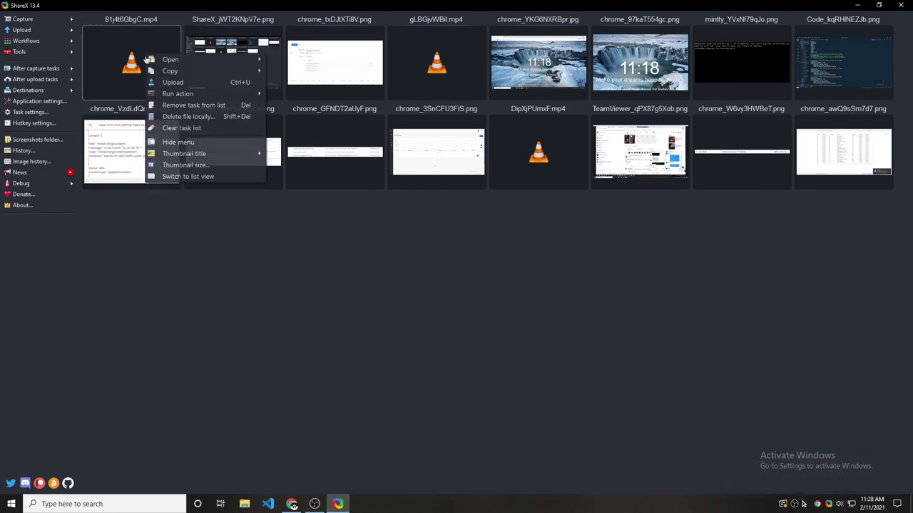
pyautogui.moveTo(190, 64)
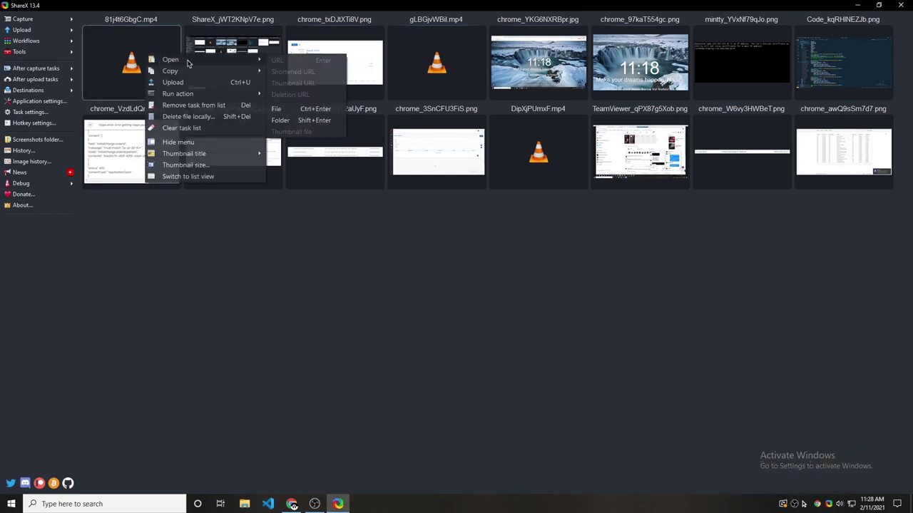
pyautogui.click(294, 110)
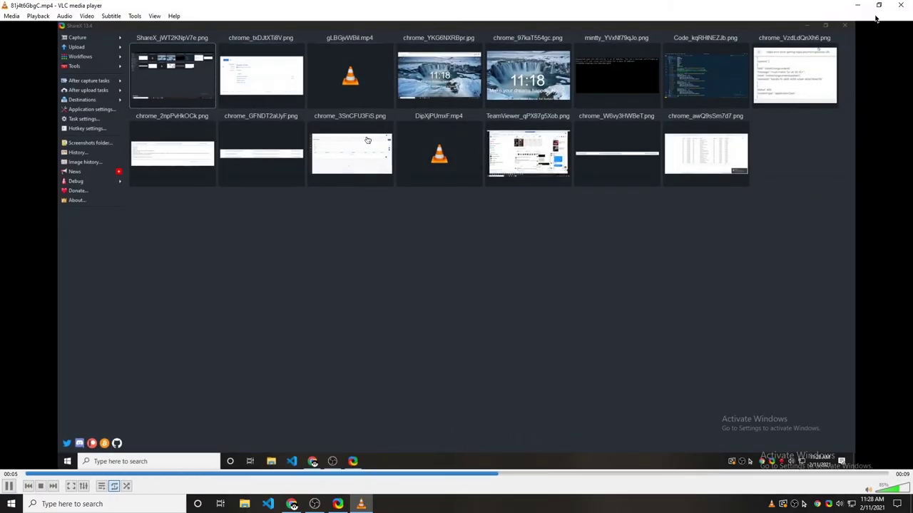
pyautogui.click(901, 5)
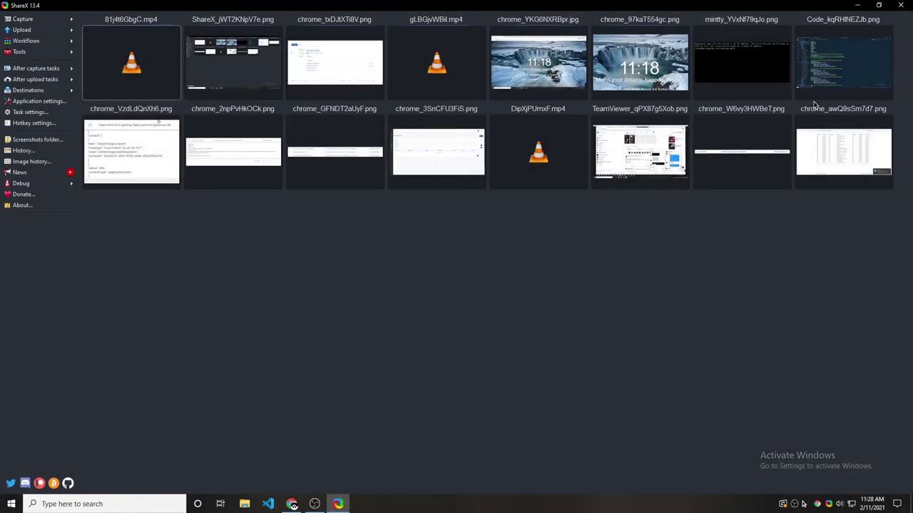